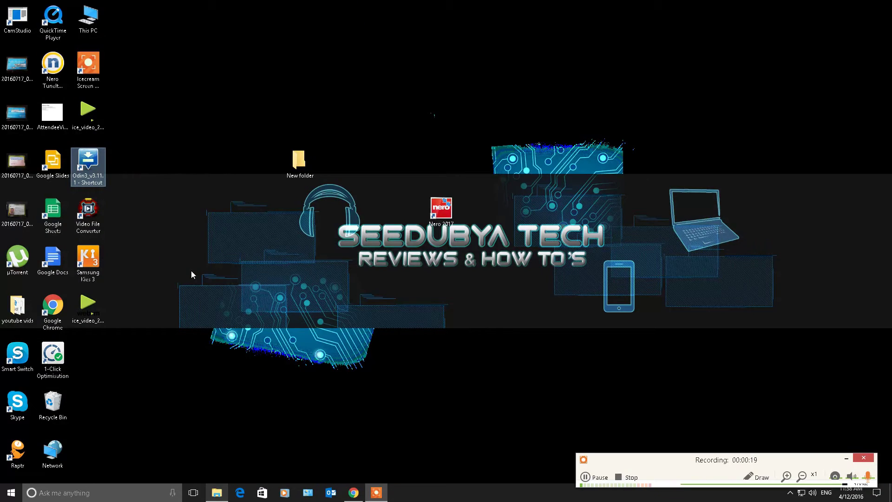
# - Launch Odin3 and copy the TWRP tar and SuperSU zip from Downloads
pyautogui.doubleClick(92, 170)
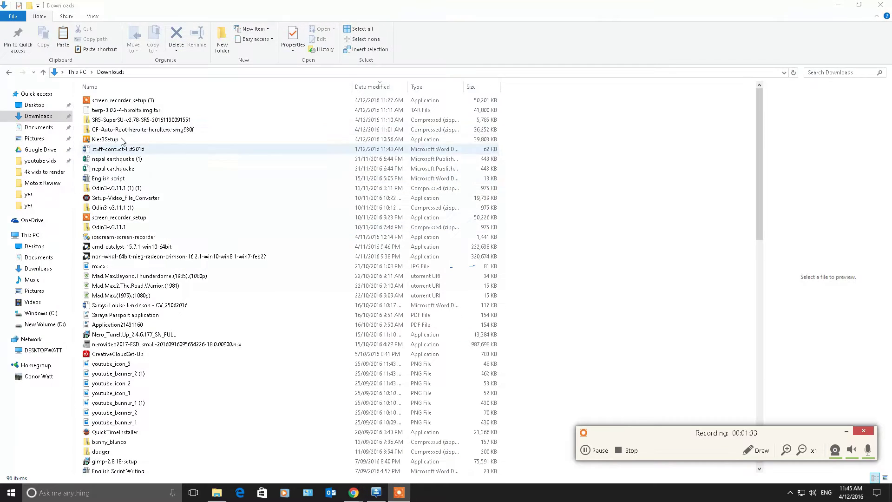
pyautogui.click(118, 111)
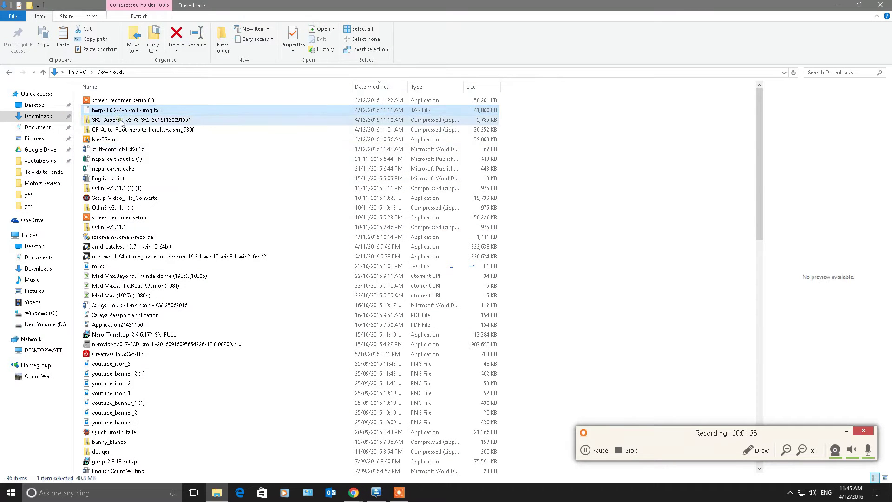
pyautogui.keyDown('ctrl'); pyautogui.click(120, 120); pyautogui.keyUp('ctrl')
pyautogui.rightClick(120, 122)
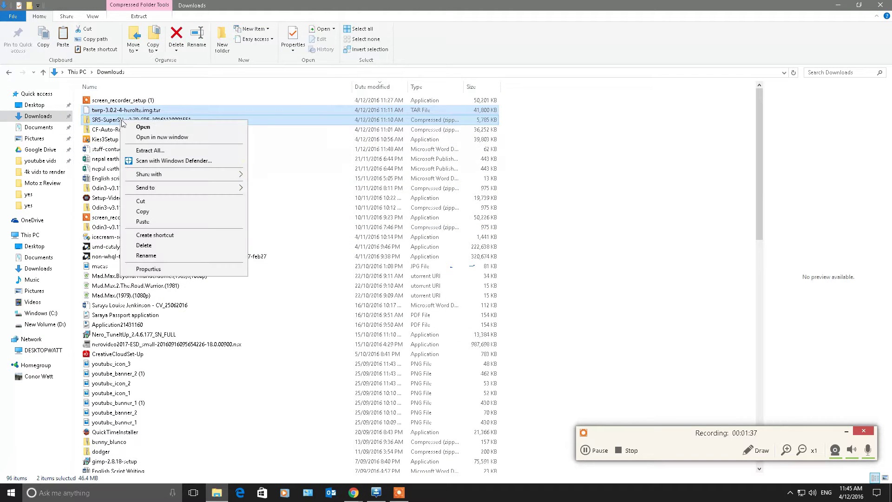
pyautogui.click(146, 209)
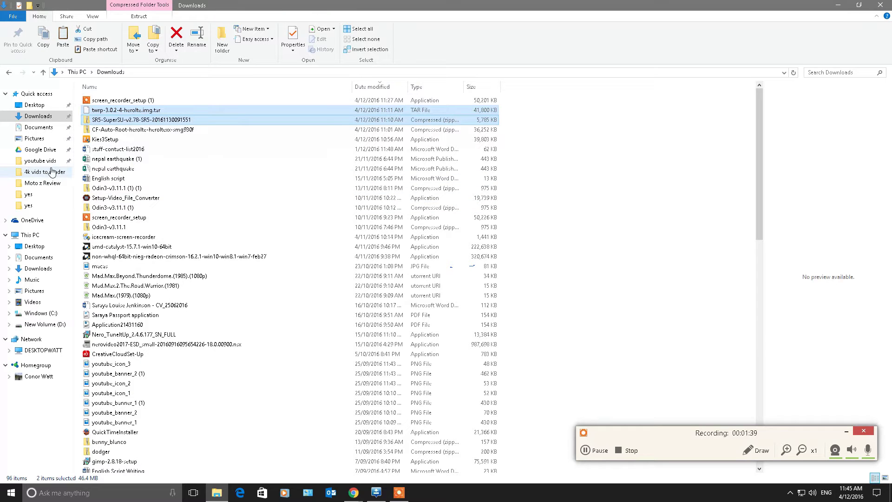
# - Open the S7 folder on drive C, ready to paste the files
pyautogui.click(40, 313)
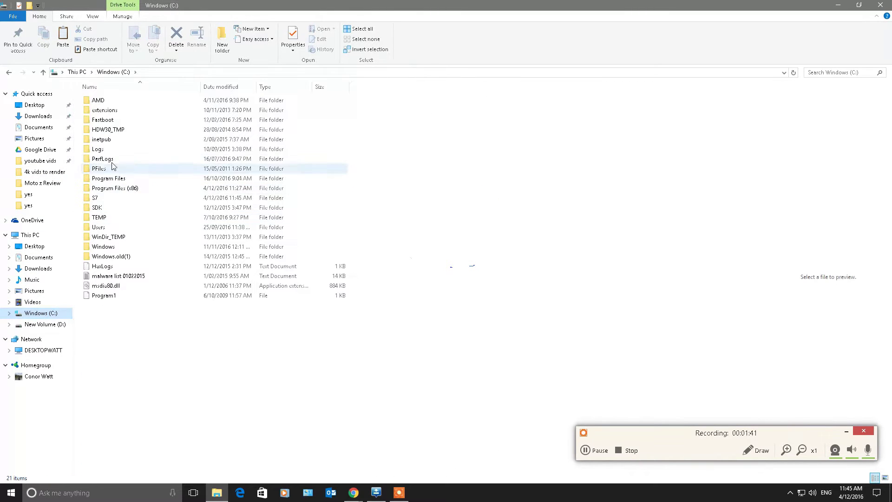
pyautogui.doubleClick(96, 198)
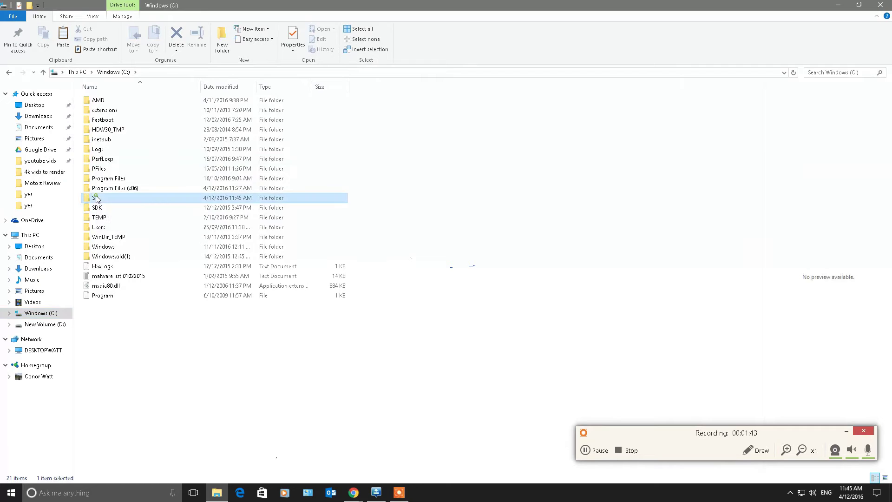
pyautogui.rightClick(121, 175)
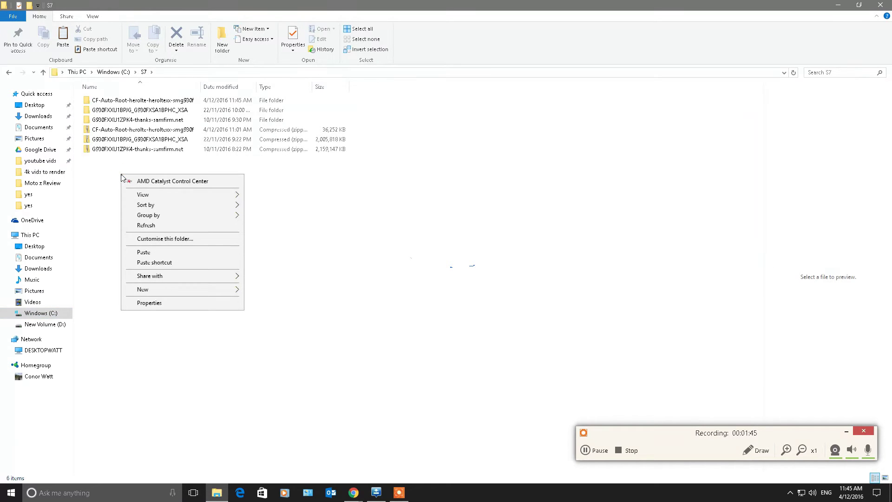
# - Paste the TWRP tar and SuperSU zip into C:\S7, then scroll to the no-verity download section
pyautogui.click(148, 251)
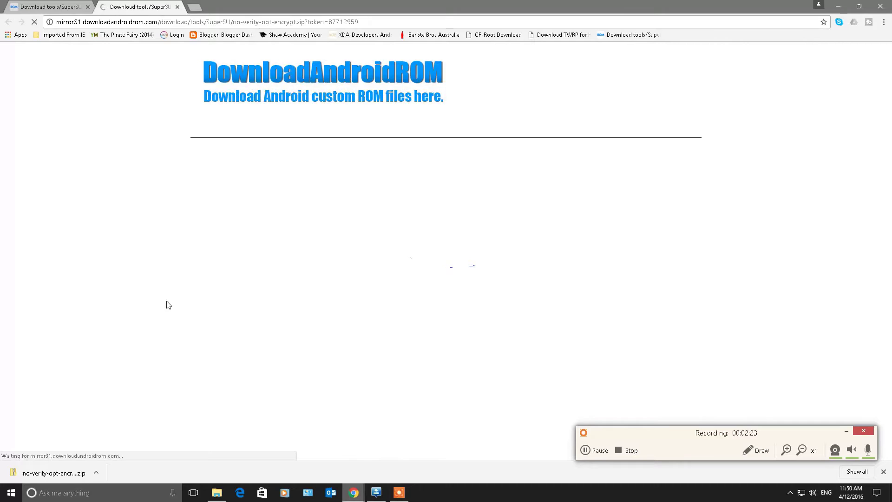
pyautogui.scroll(-6, 192, 309)
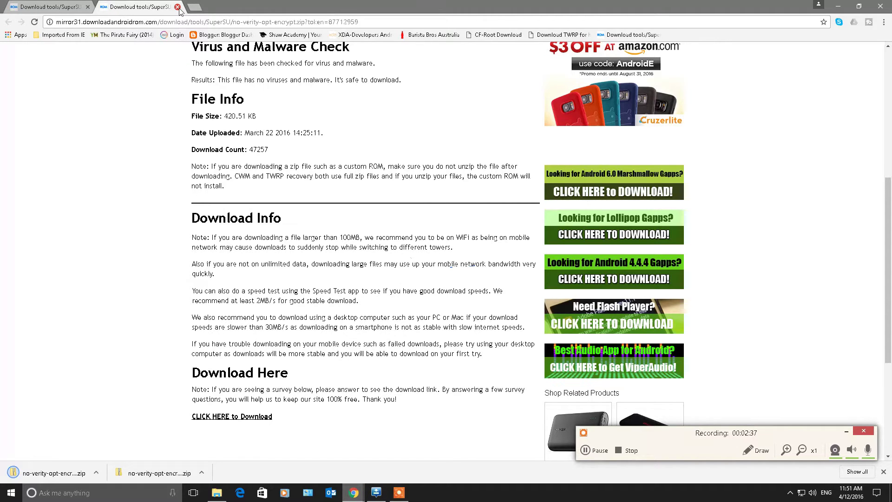
# - Close Chrome and move the no-verity-opt-encrypt zip from Downloads into C:\S7
pyautogui.click(886, 7)
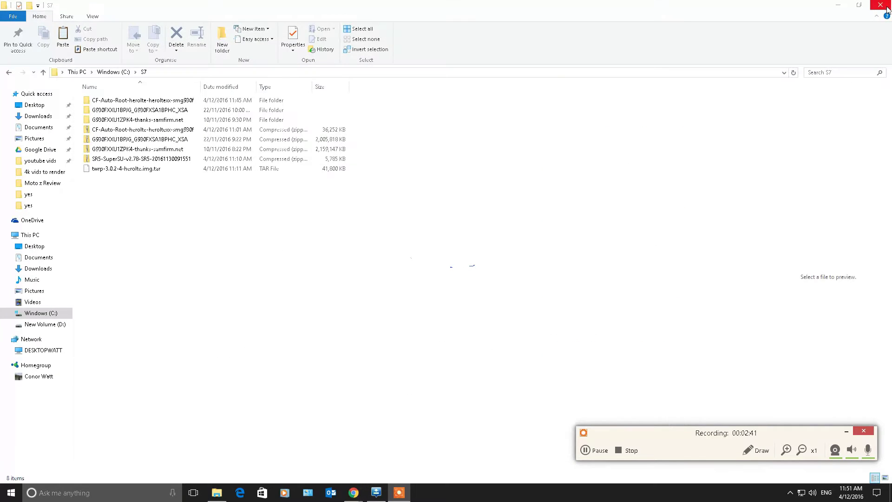
pyautogui.click(36, 116)
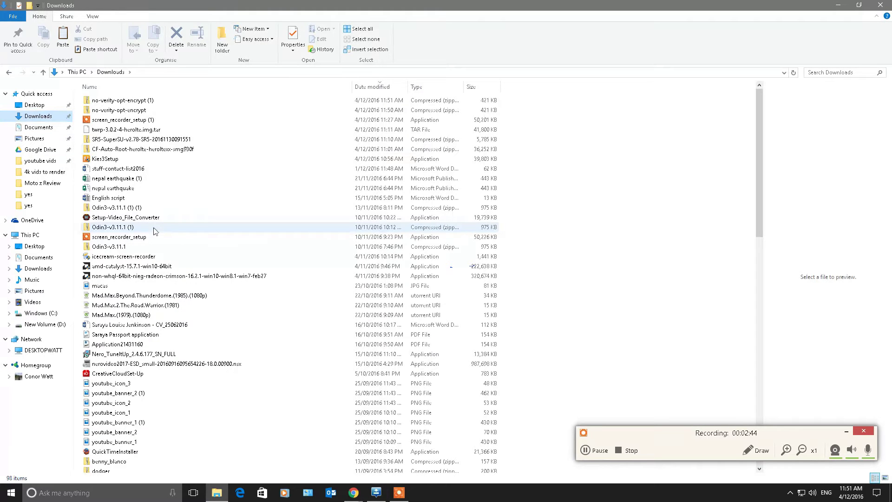
pyautogui.rightClick(115, 110)
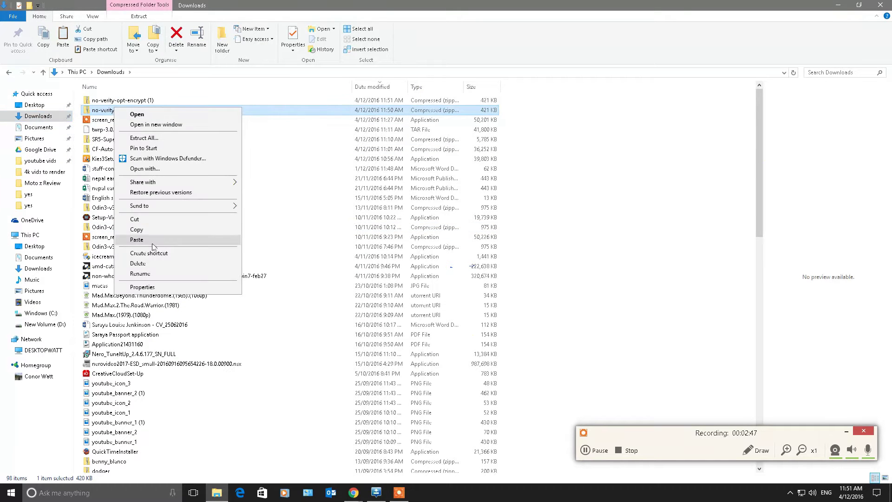
pyautogui.click(145, 221)
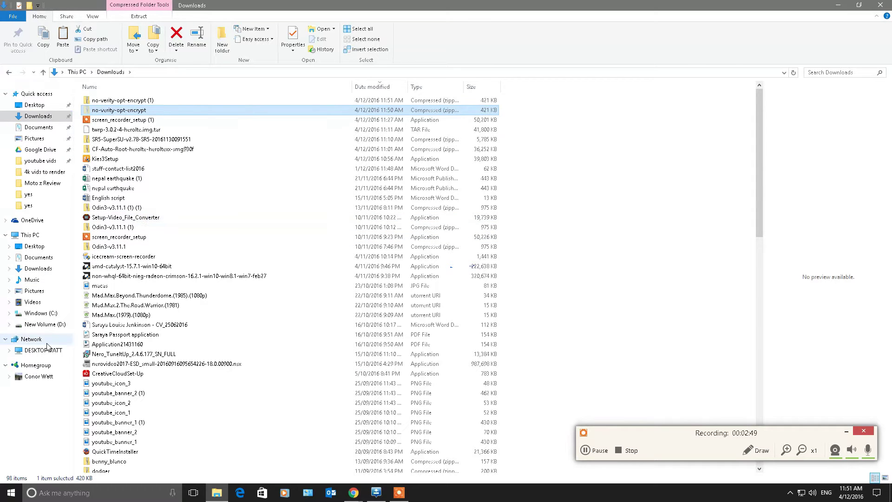
pyautogui.click(34, 316)
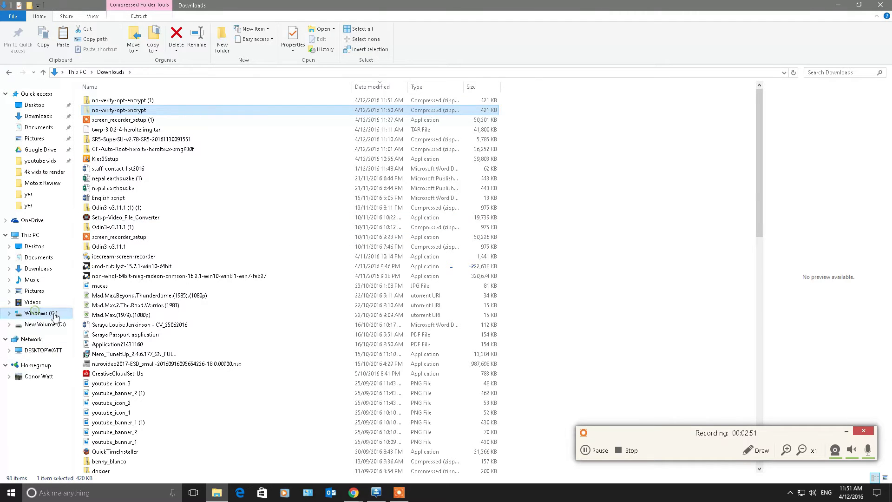
pyautogui.doubleClick(104, 199)
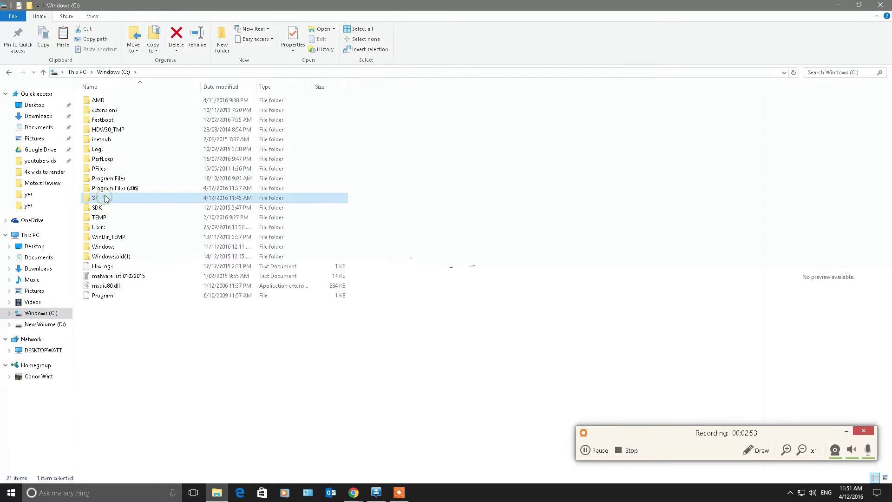
pyautogui.rightClick(117, 186)
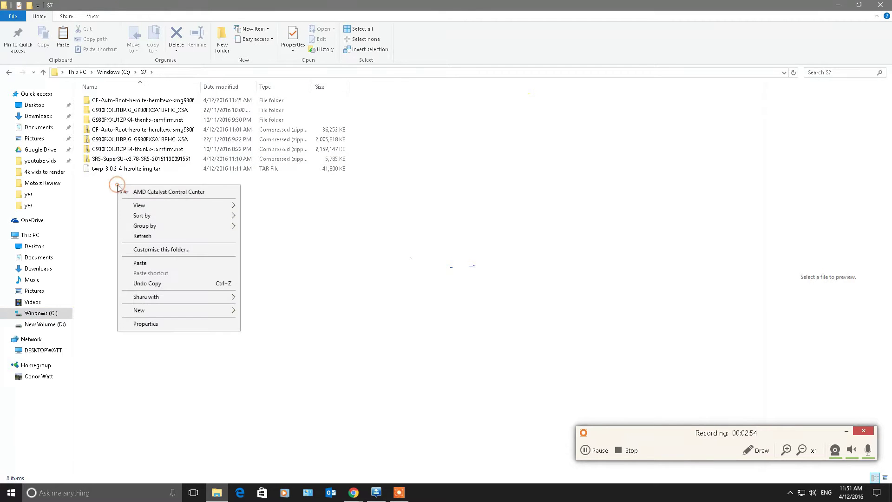
pyautogui.click(140, 263)
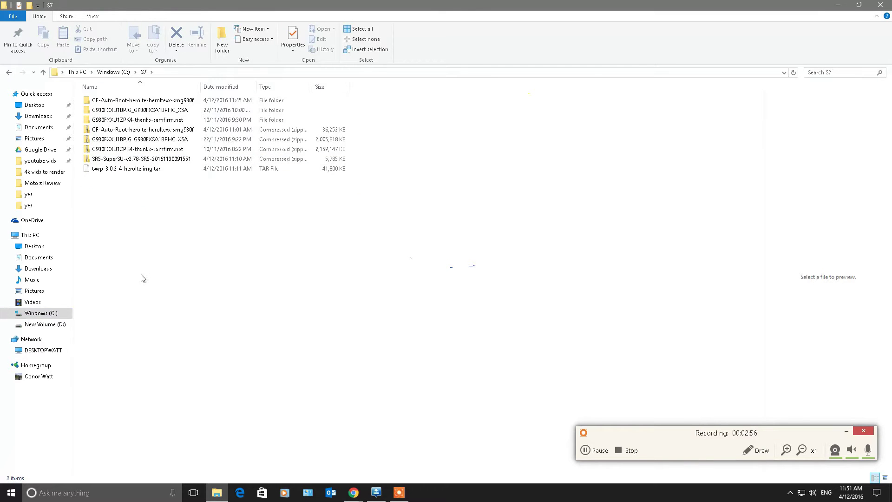
# - Clear the file selection and bring up Odin3 v3.11 showing the phone on COM4
pyautogui.click(125, 303)
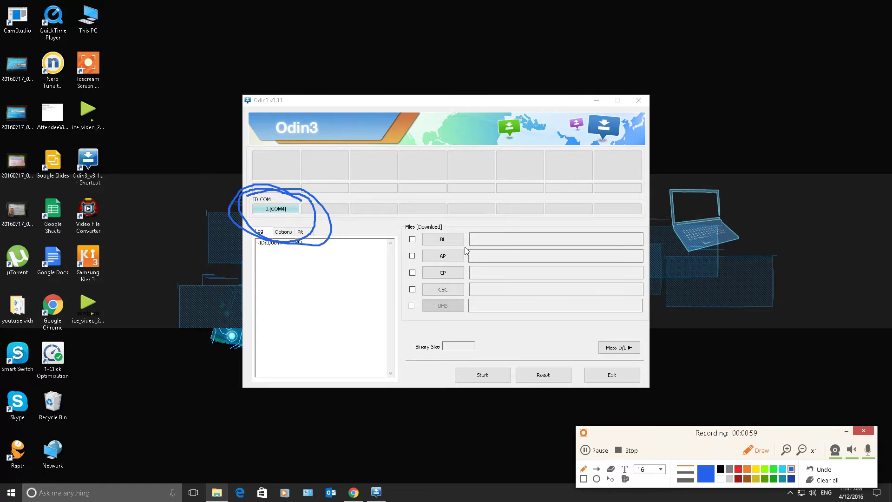
pyautogui.moveTo(465, 247); pyautogui.dragTo(429, 240)
# - Flash twrp-3.0.2-4-herolte.img.tar from C:\S7 as the AP package
pyautogui.click(442, 258)
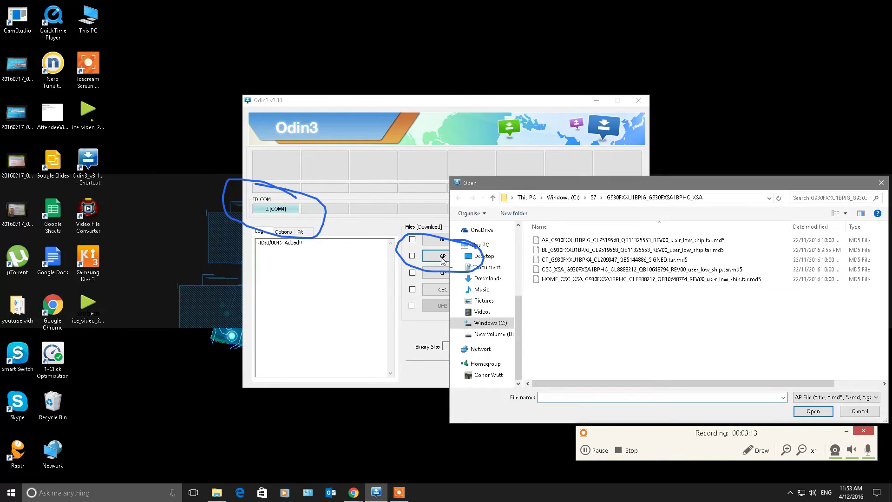
pyautogui.click(594, 198)
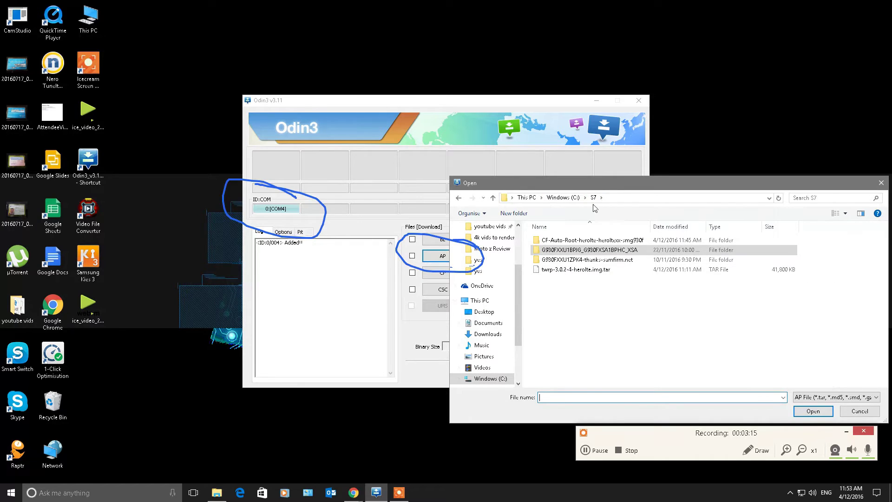
pyautogui.doubleClick(581, 271)
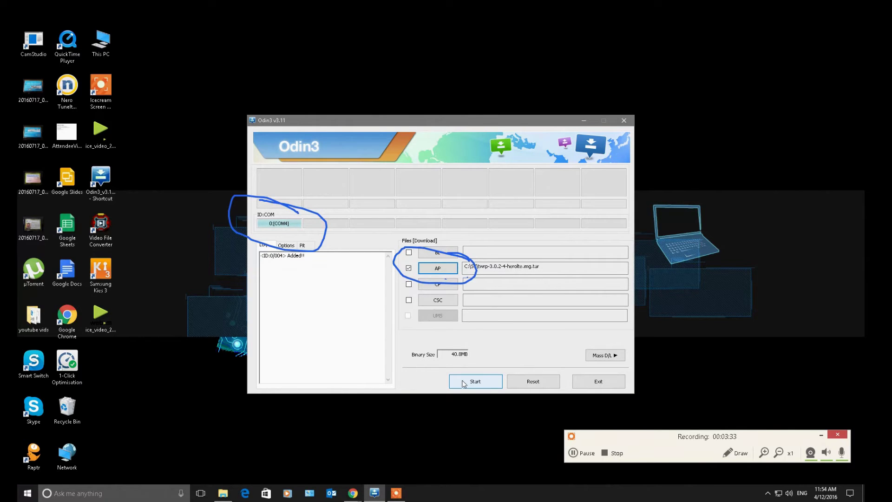
pyautogui.click(463, 384)
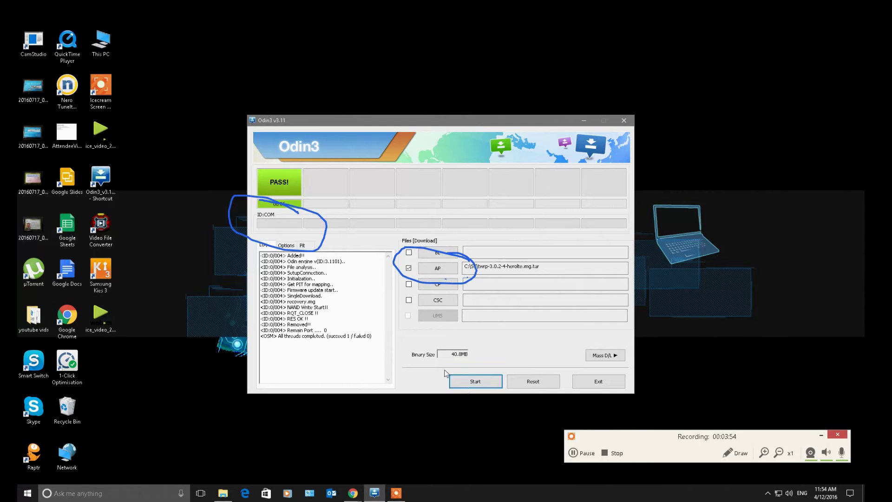
# - Copy the no-verity-opt-encrypt and SuperSU zips from the S7 folder
pyautogui.click(576, 454)
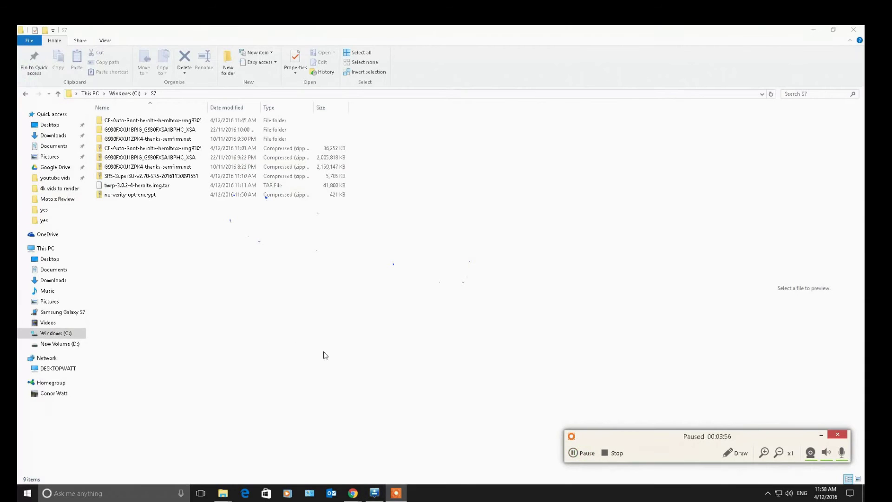
pyautogui.click(122, 197)
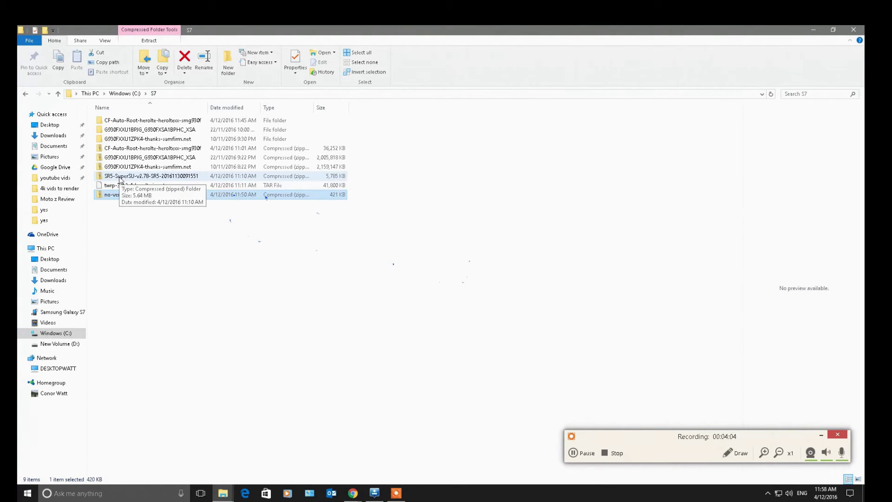
pyautogui.keyDown('ctrl'); pyautogui.click(120, 178); pyautogui.keyUp('ctrl')
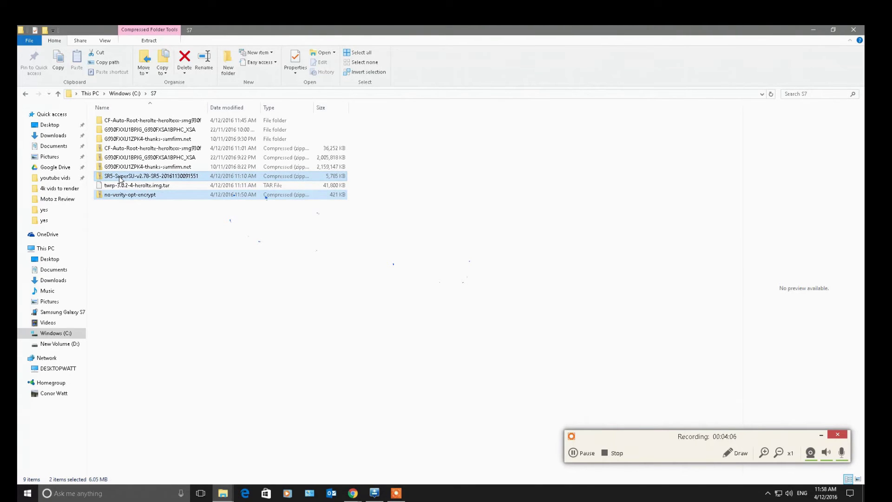
pyautogui.rightClick(120, 178)
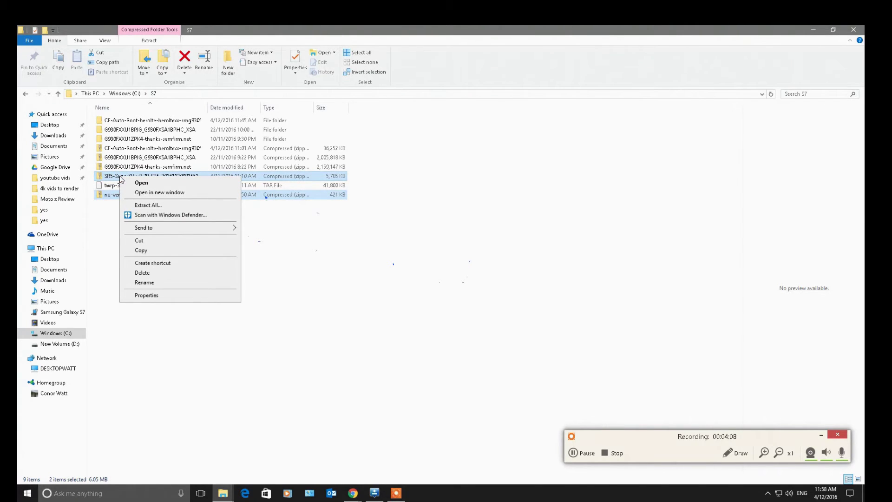
pyautogui.click(156, 251)
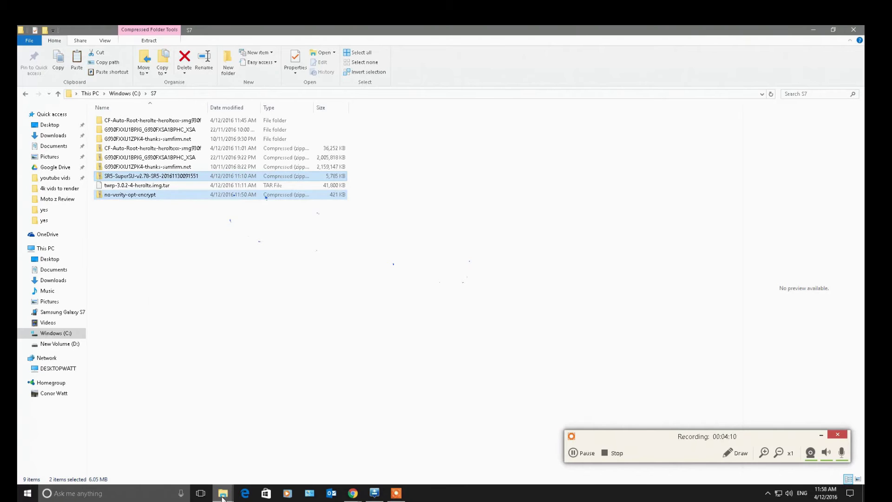
# - Paste both zips into the Galaxy S7's Internal Storage > TWRP folder
pyautogui.moveTo(223, 496)
pyautogui.click(269, 452)
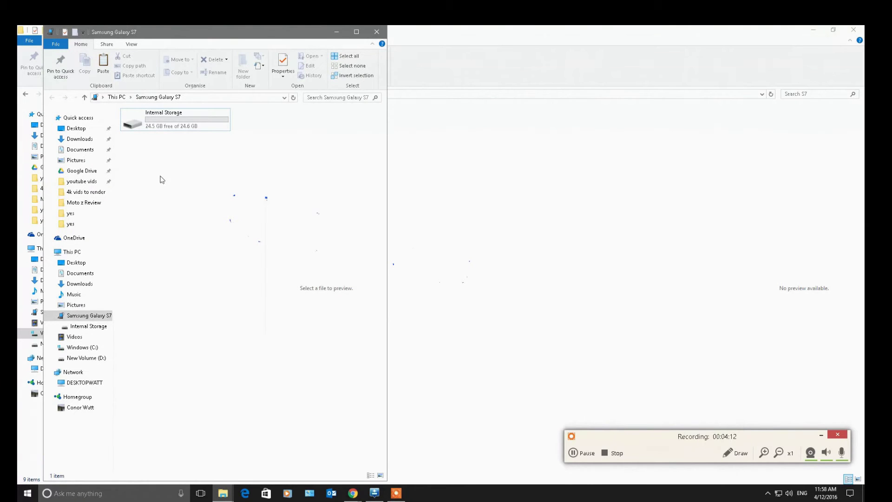
pyautogui.doubleClick(164, 125)
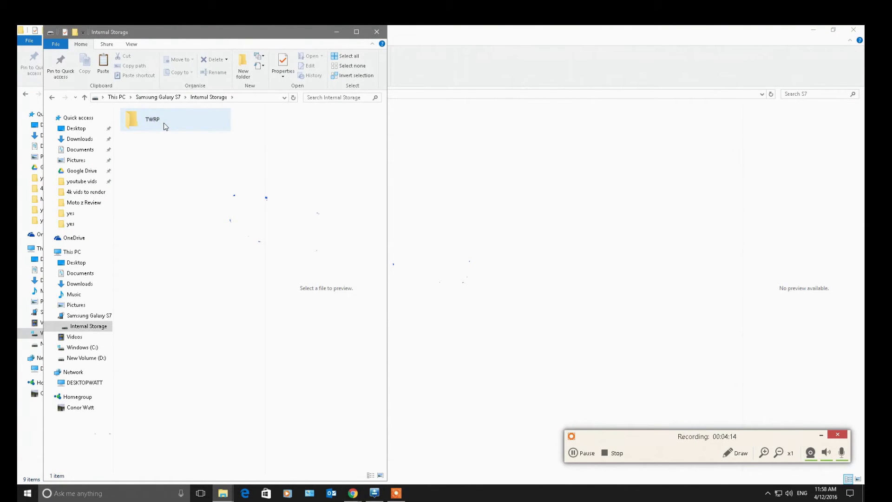
pyautogui.doubleClick(163, 125)
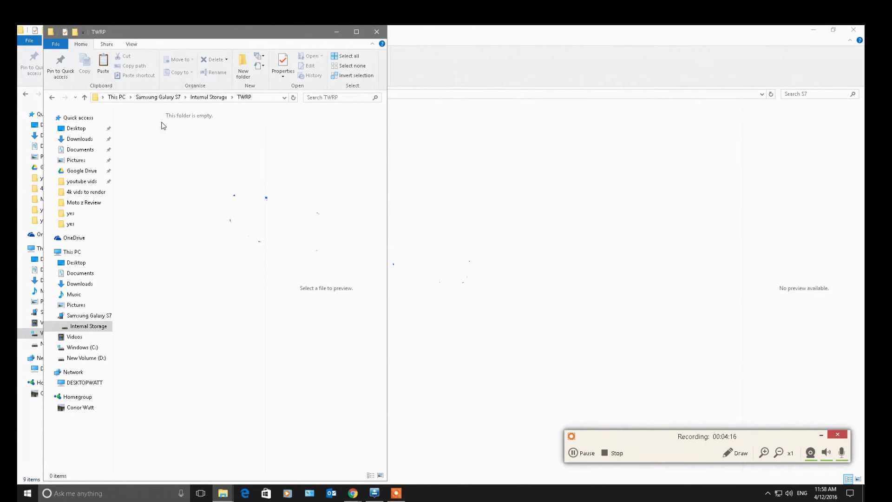
pyautogui.rightClick(162, 125)
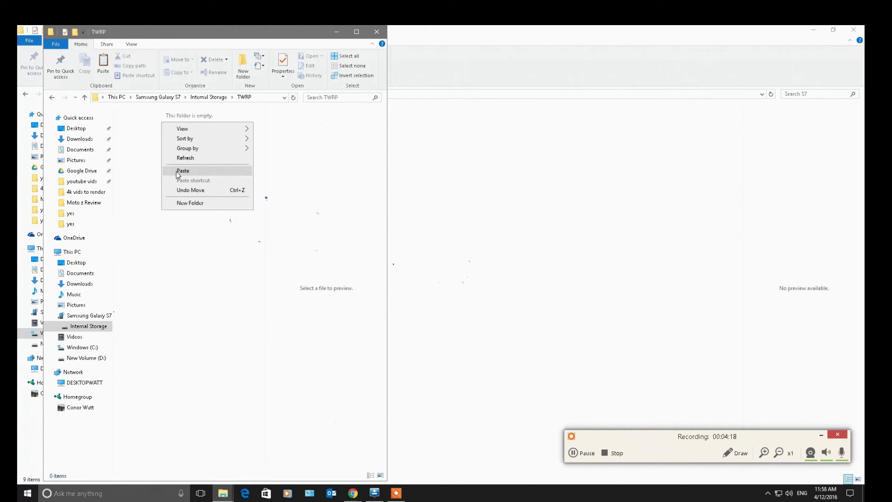
pyautogui.click(52, 98)
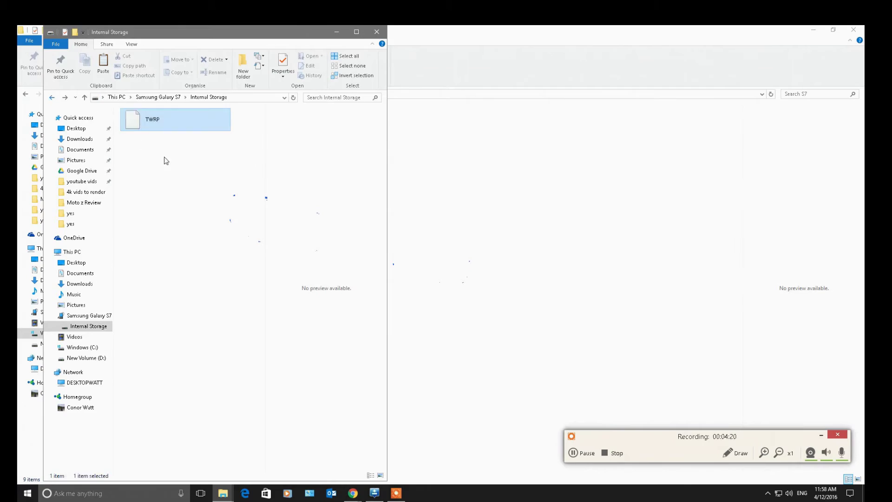